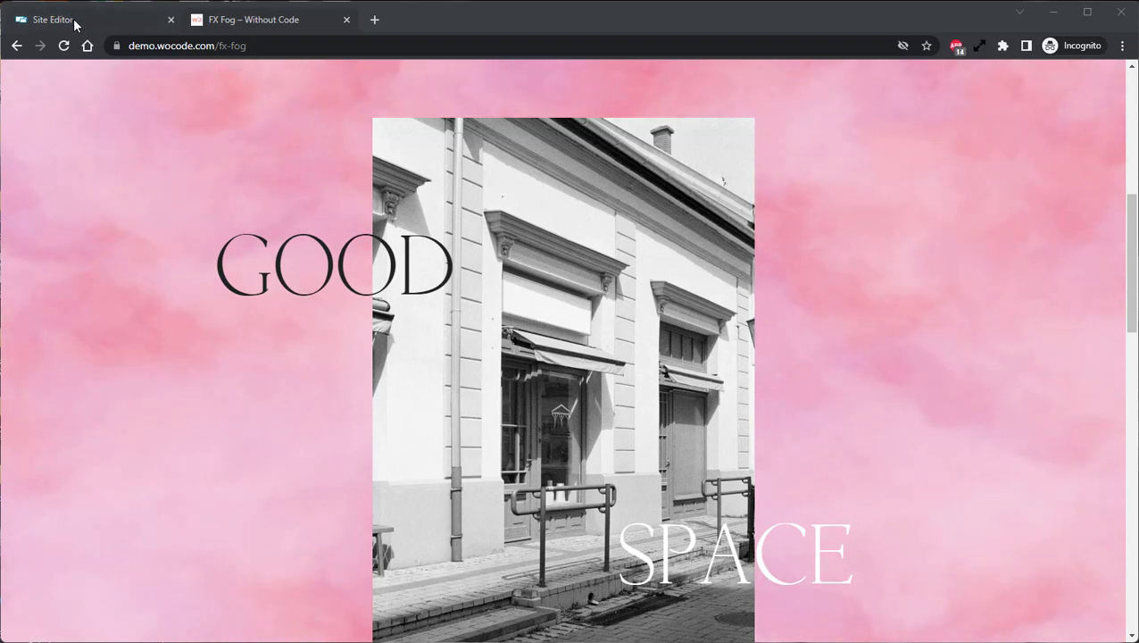
Step: Switch to the site editor, find the FX - Fog widget and place it under the "Why Choose Us" heading
left_click(75, 25)
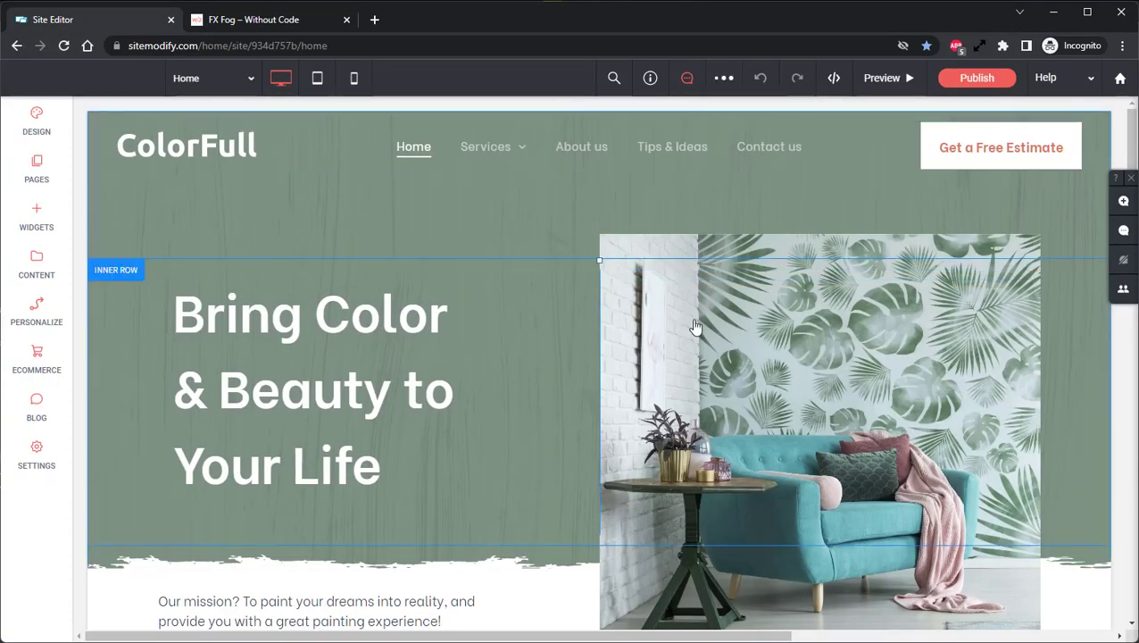
scroll(764, 360, "down", 1)
scroll(764, 360, "down", 15)
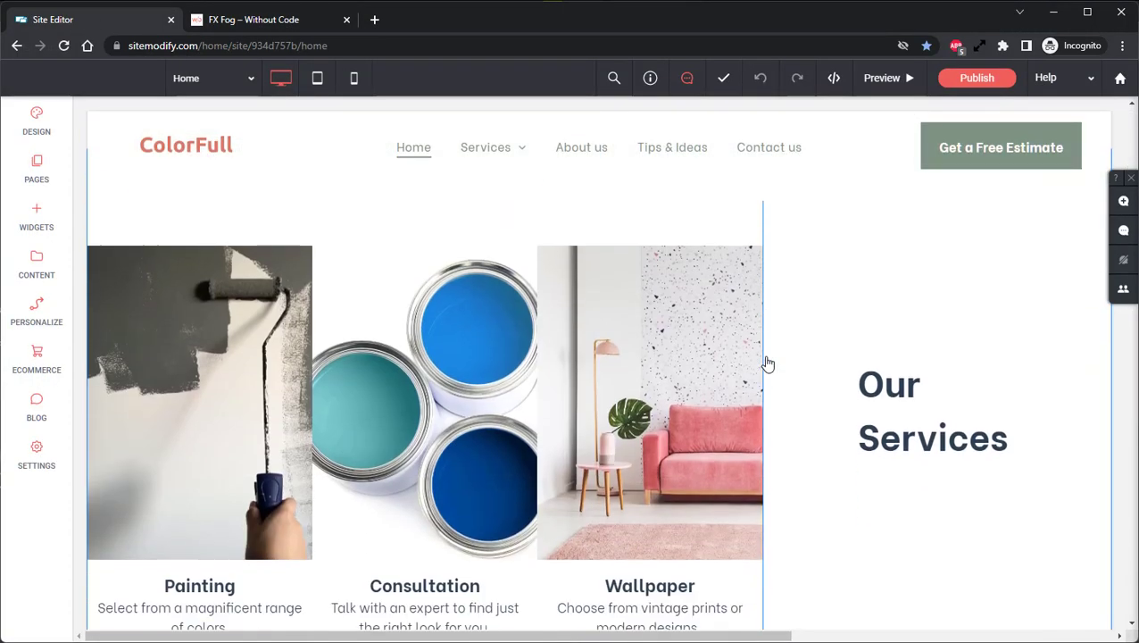
scroll(769, 367, "up", 1)
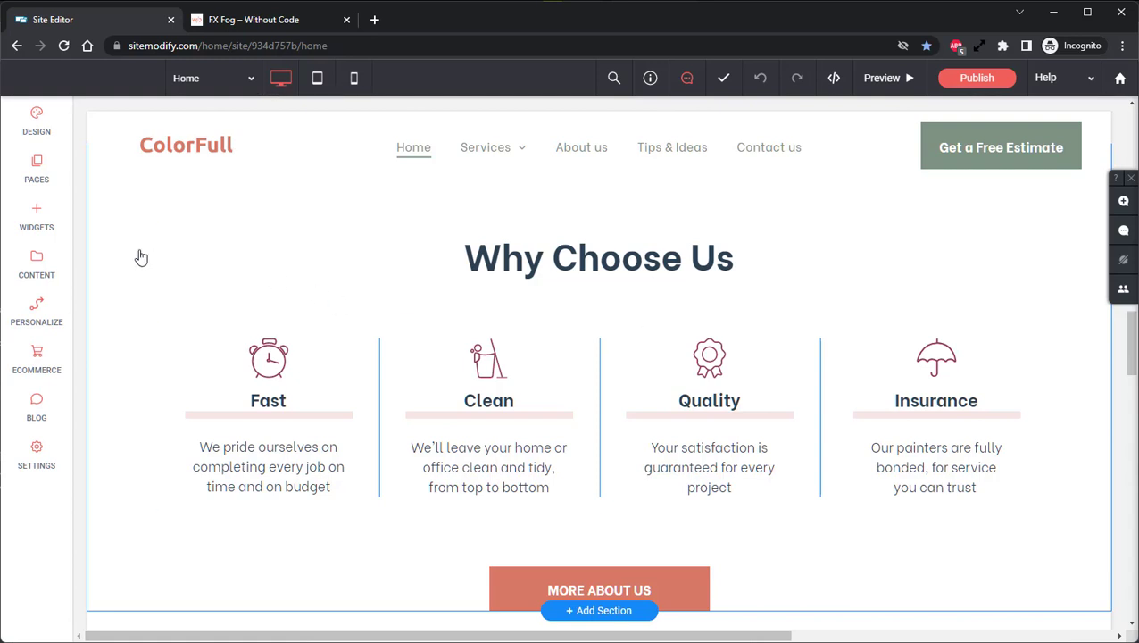
left_click(37, 217)
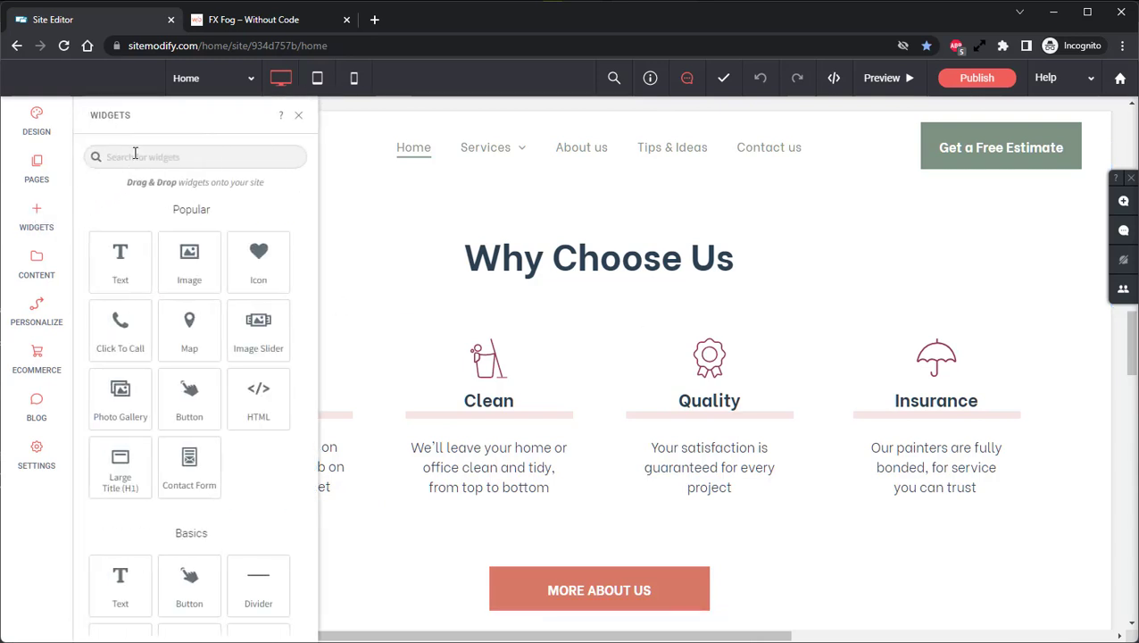
type("fx - fog")
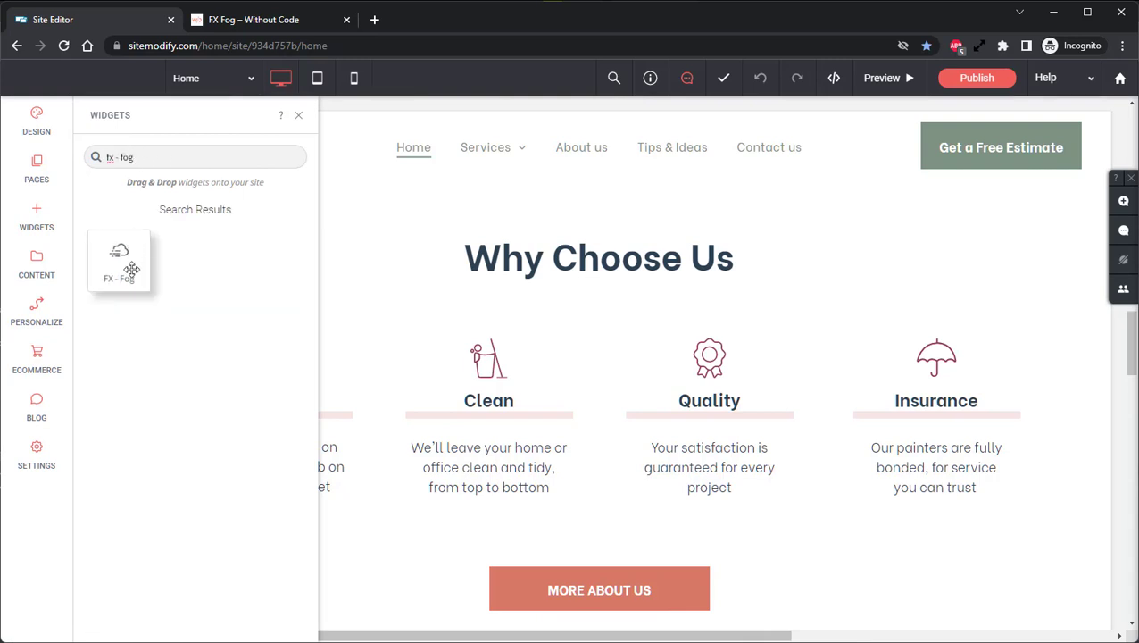
left_click_drag(126, 267, 646, 326)
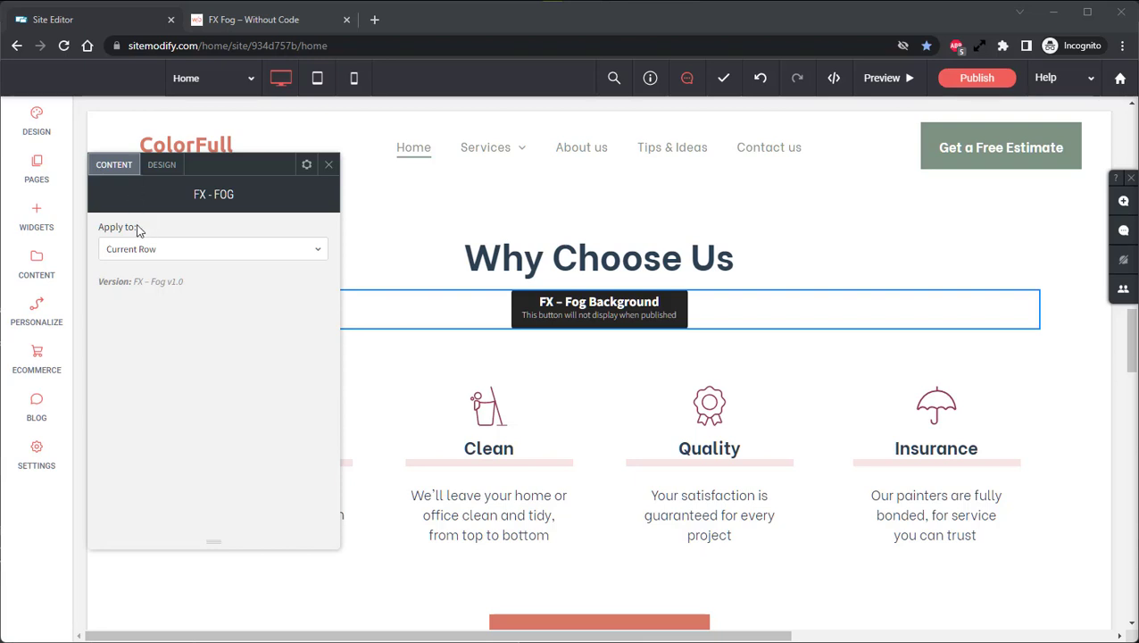
Step: Apply the fog effect to the current row and reload the editor to render it in the "Why Choose Us" section
left_click(161, 250)
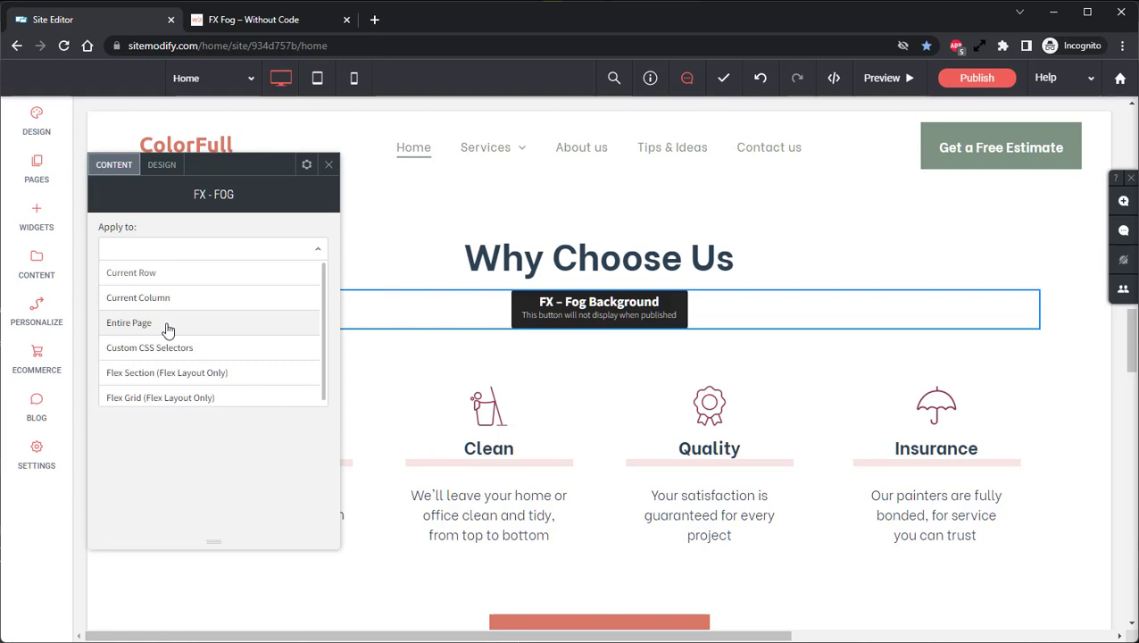
left_click(134, 273)
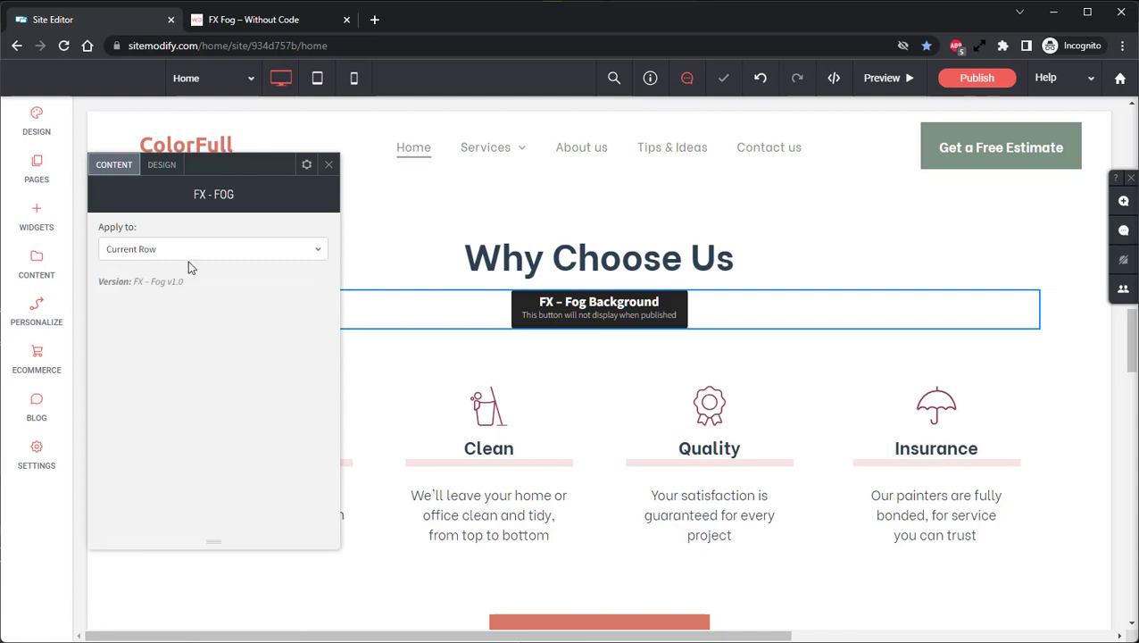
left_click(163, 166)
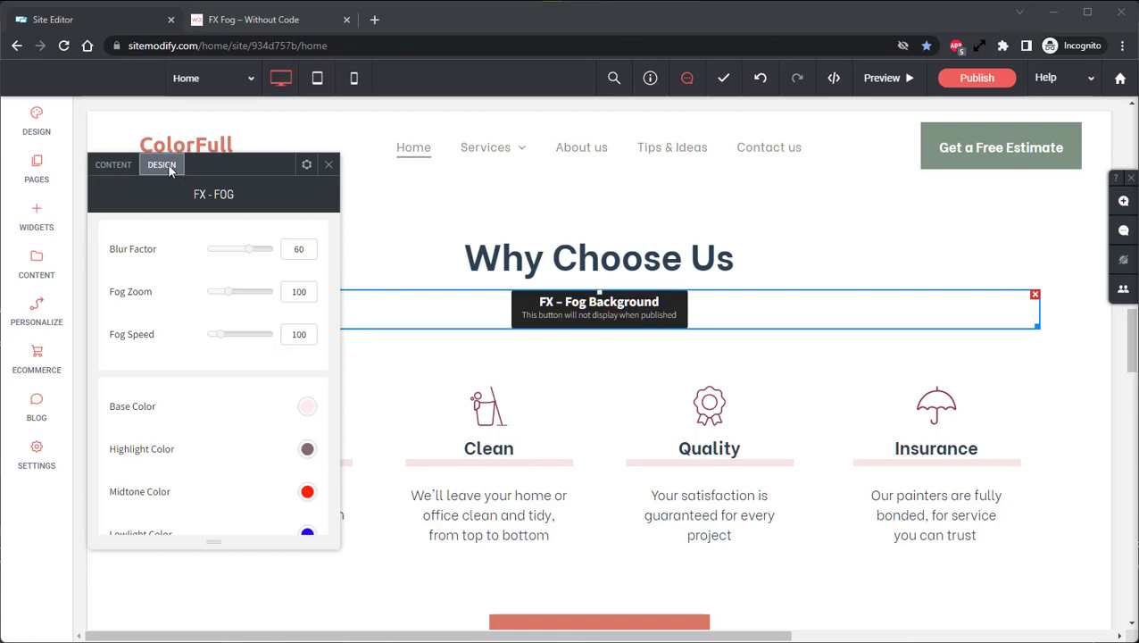
left_click(71, 50)
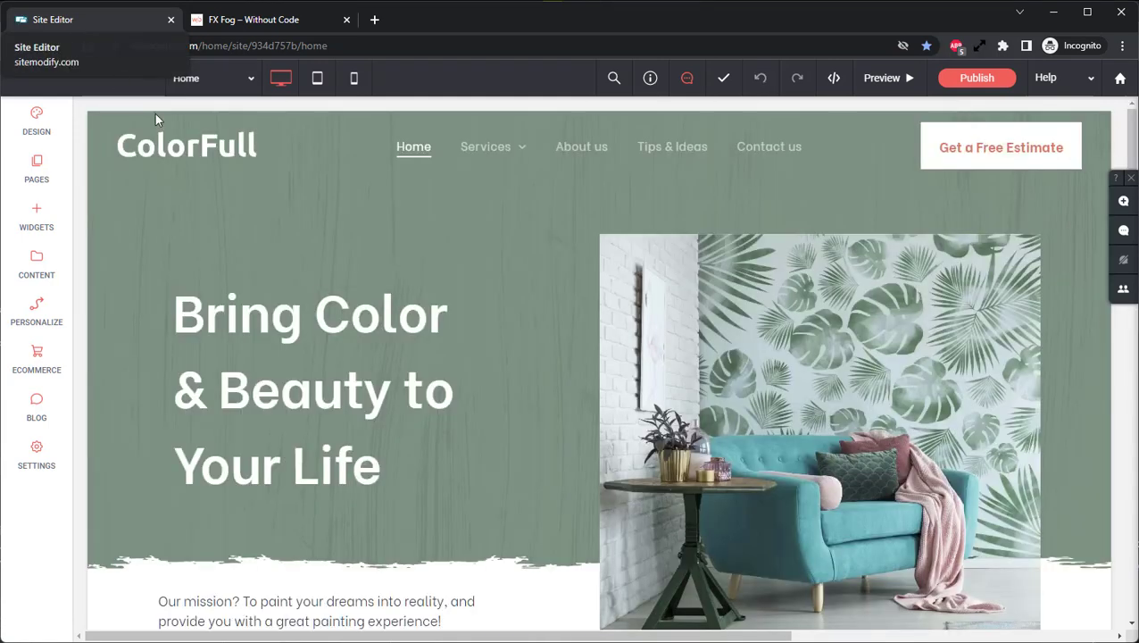
scroll(412, 300, "down", 15)
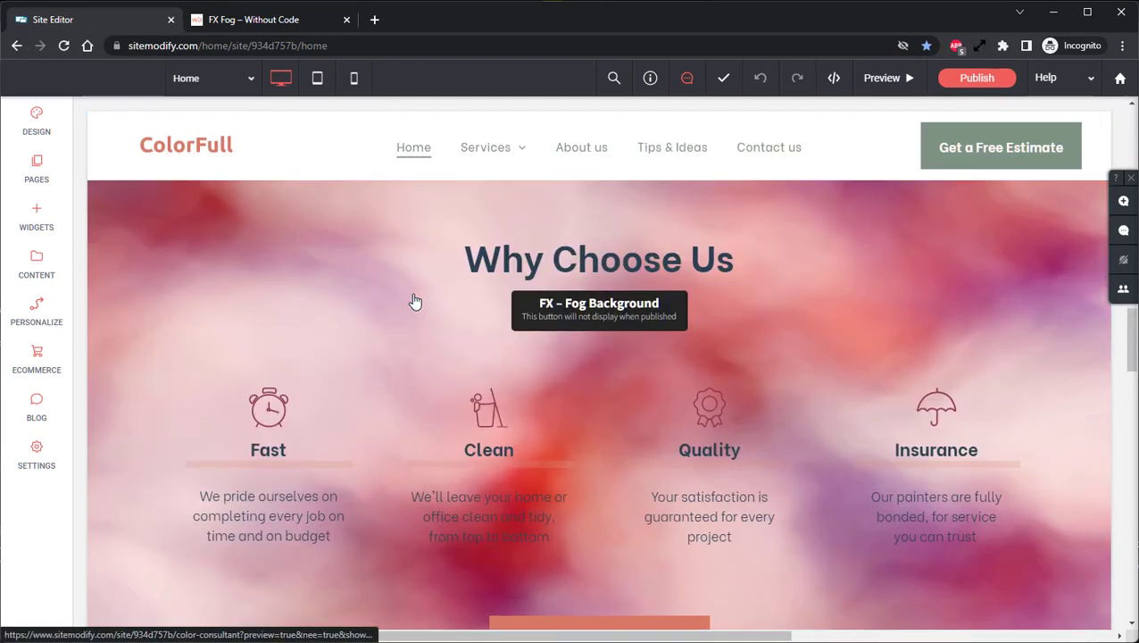
scroll(414, 303, "down", 1)
scroll(446, 313, "up", 1)
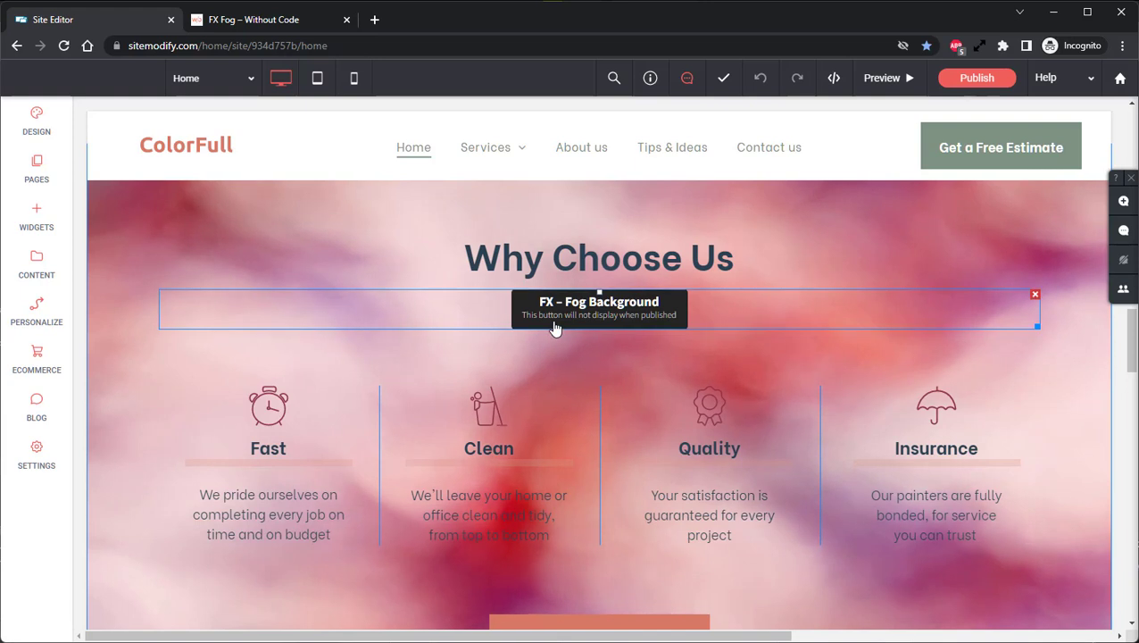
Step: Set the Blur Factor in the FX - Fog widget's design settings to 57
left_click(552, 326)
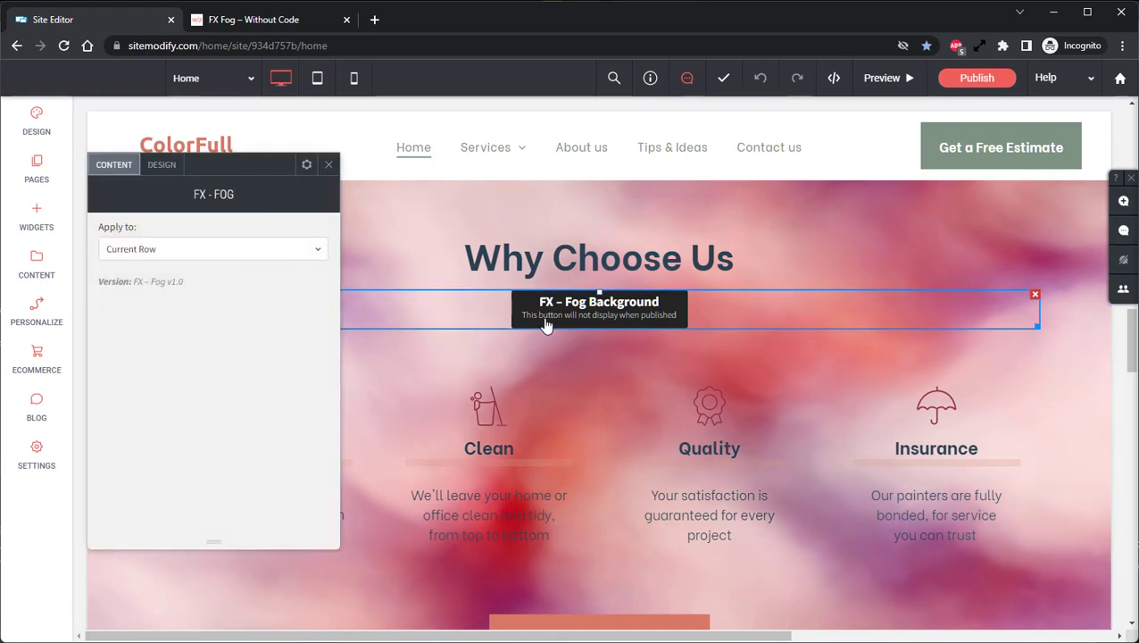
left_click(169, 169)
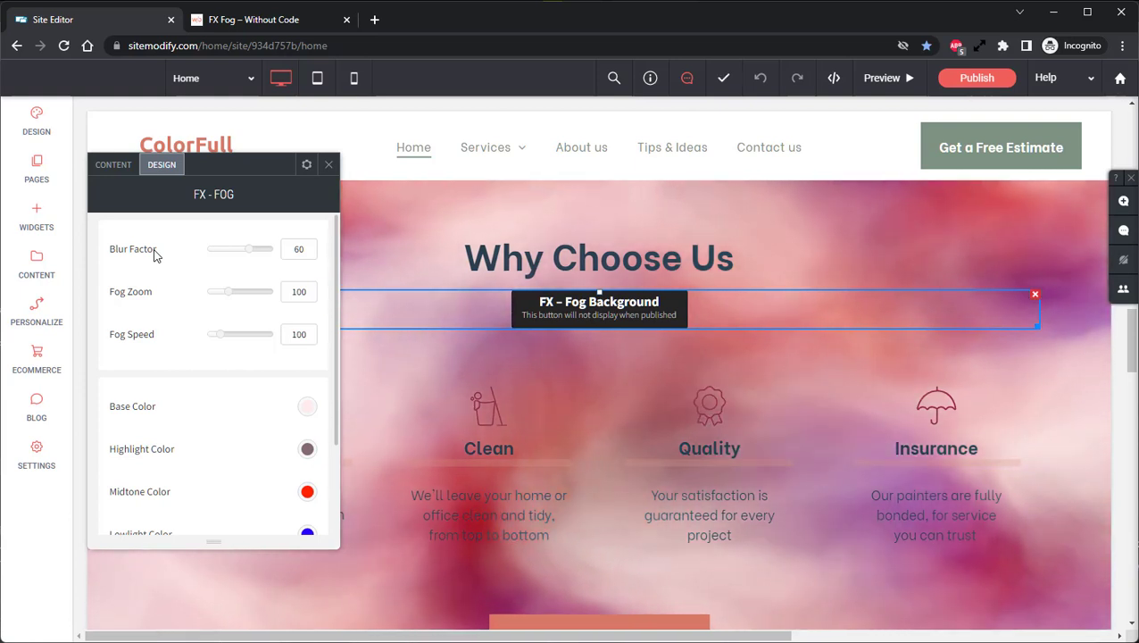
left_click(298, 249)
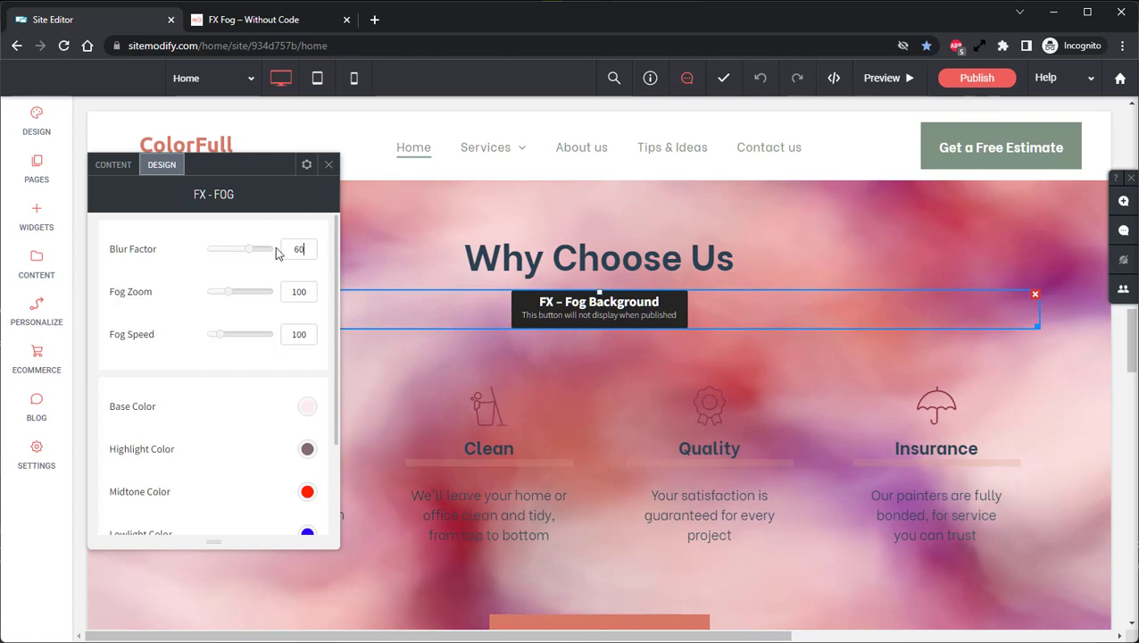
key("ctrl+a")
type("57")
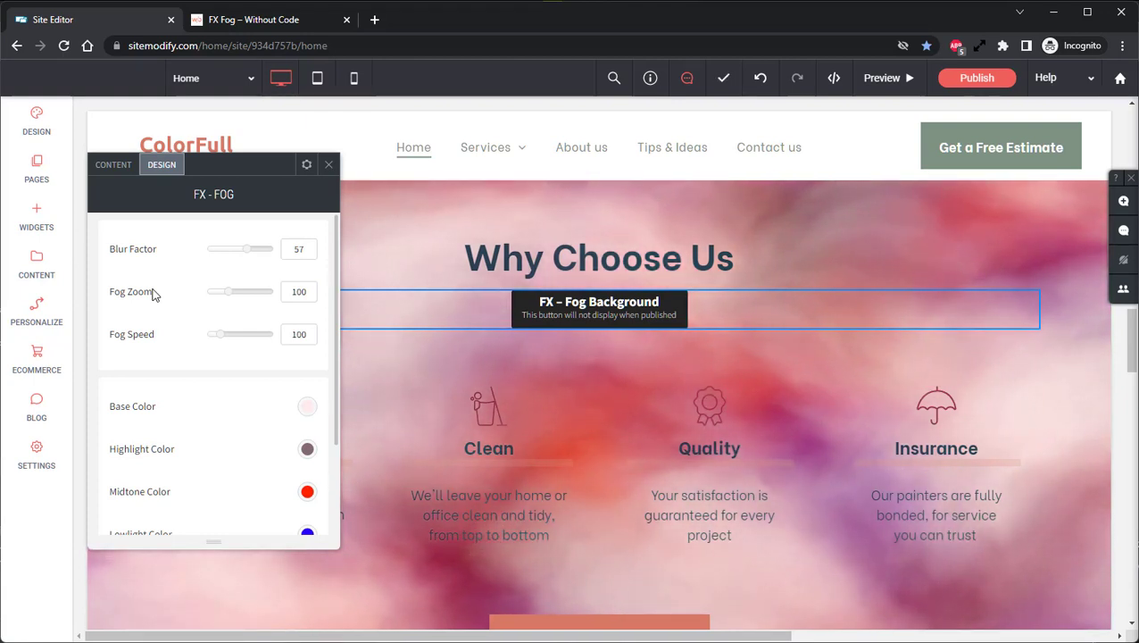
Step: Try a Fog Zoom of 300 and return it to 100
left_click_drag(227, 295, 305, 297)
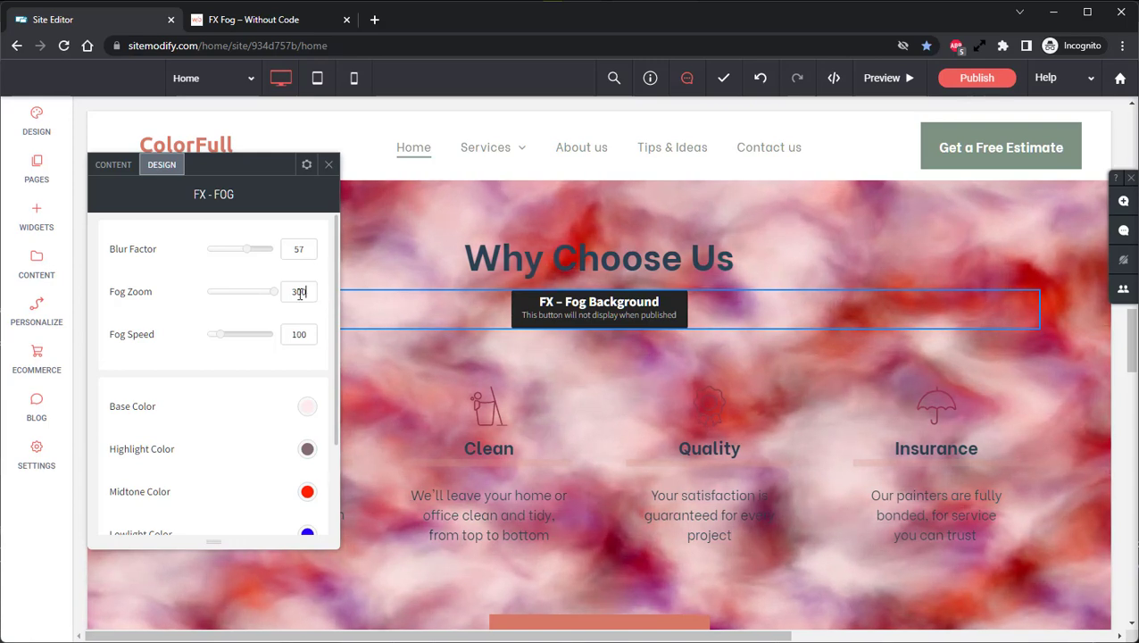
double_click(297, 291)
type("1")
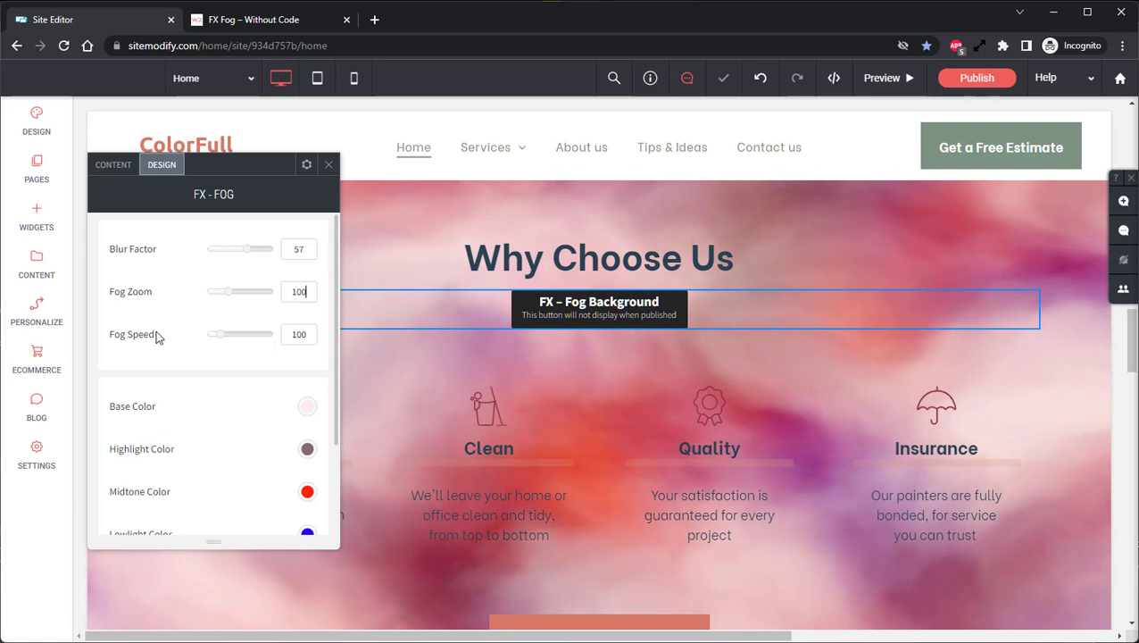
Step: Set the Fog Speed to 170 and the fog's base color to #d3f5da
double_click(298, 334)
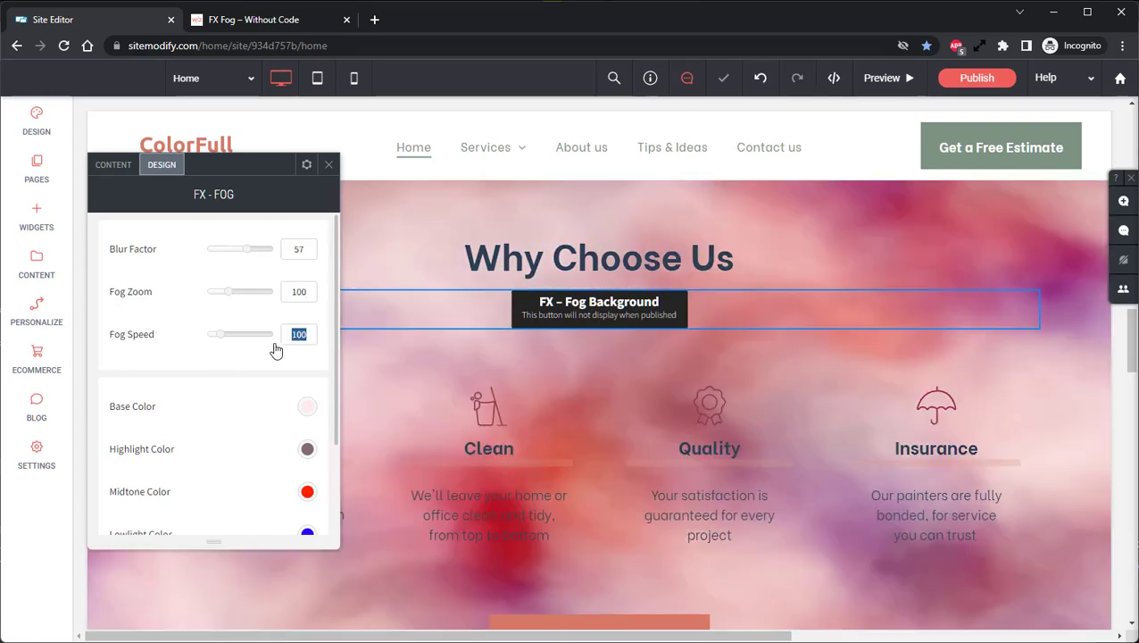
type("170")
scroll(259, 346, "down", 2)
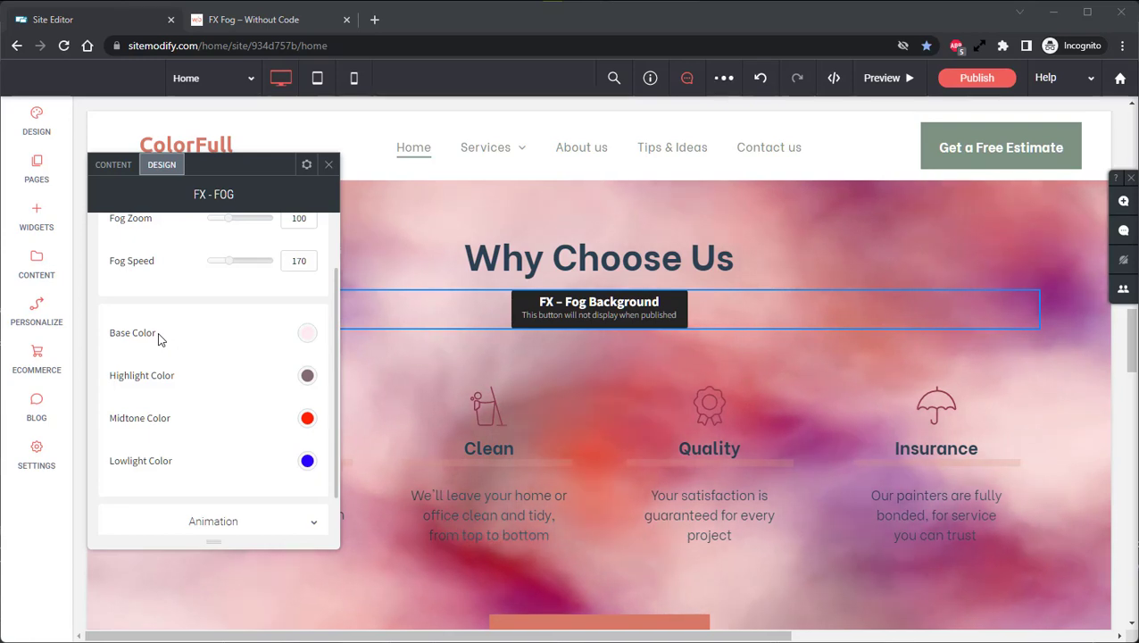
left_click(306, 333)
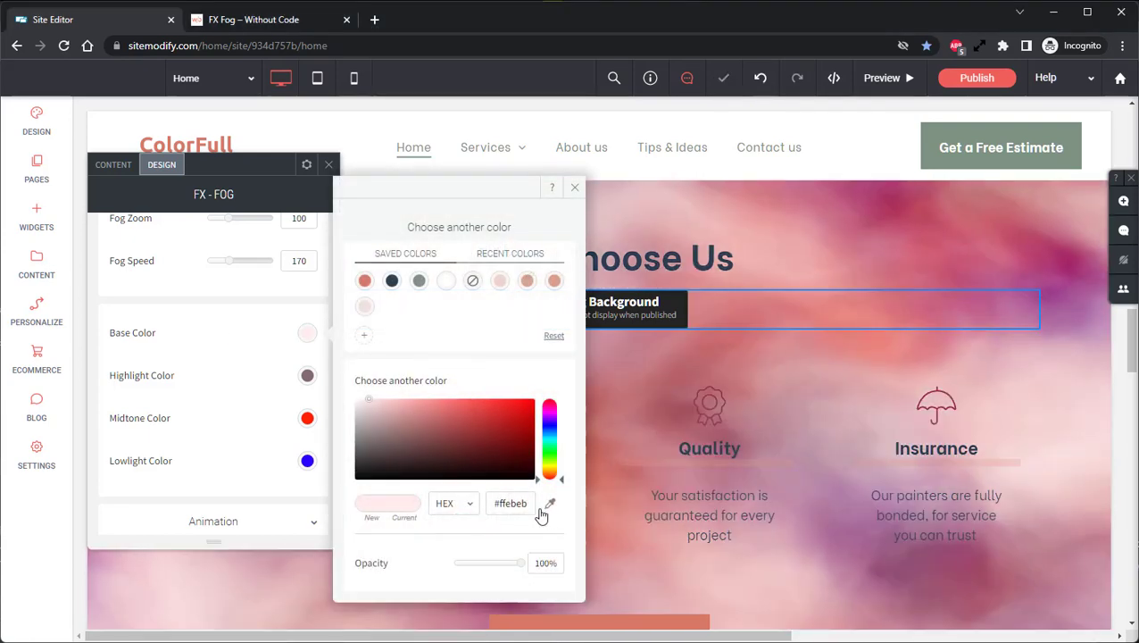
left_click_drag(530, 505, 488, 506)
type("#d3f5da")
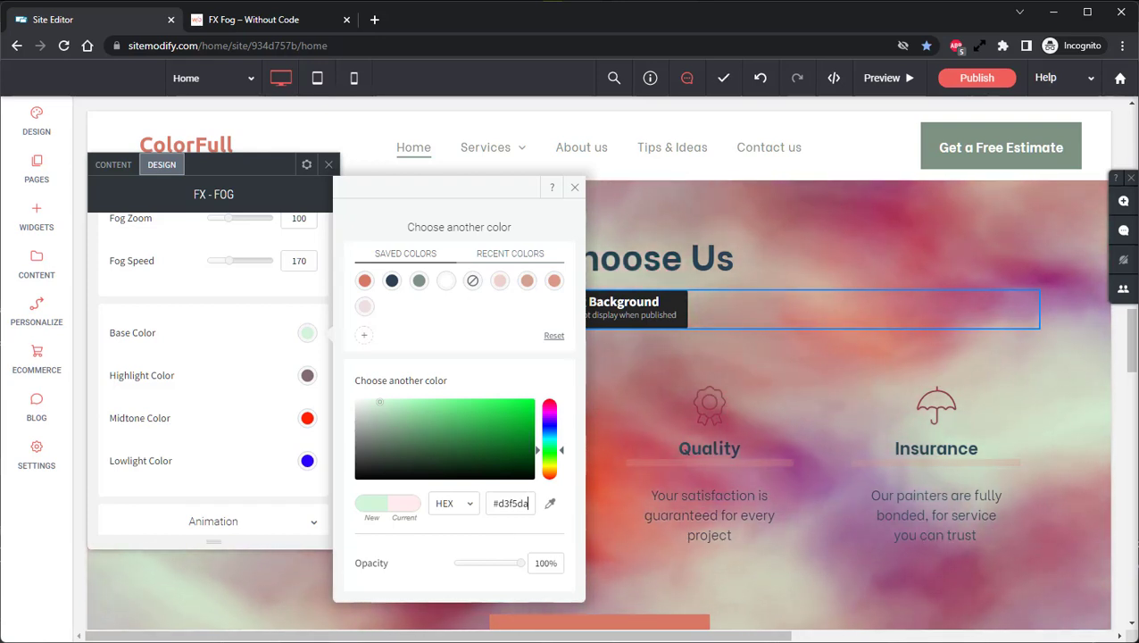
Step: Set the fog's highlight color to #ffc0b4 and its midtone color to #ffddd8
left_click(307, 375)
triple_click(530, 503)
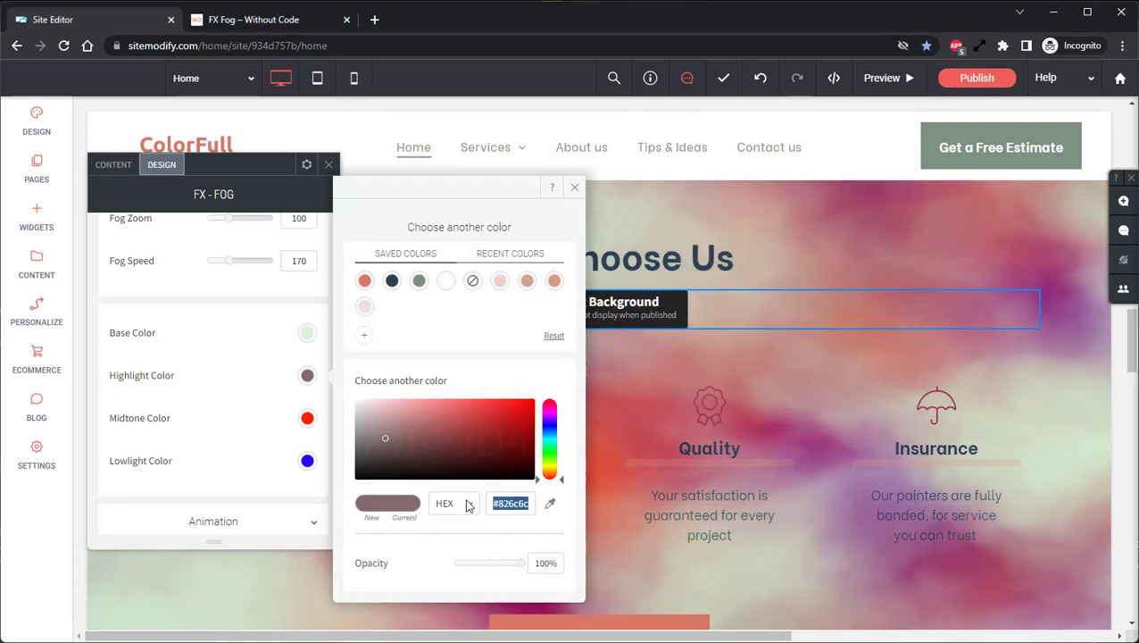
type("#ffc0b4")
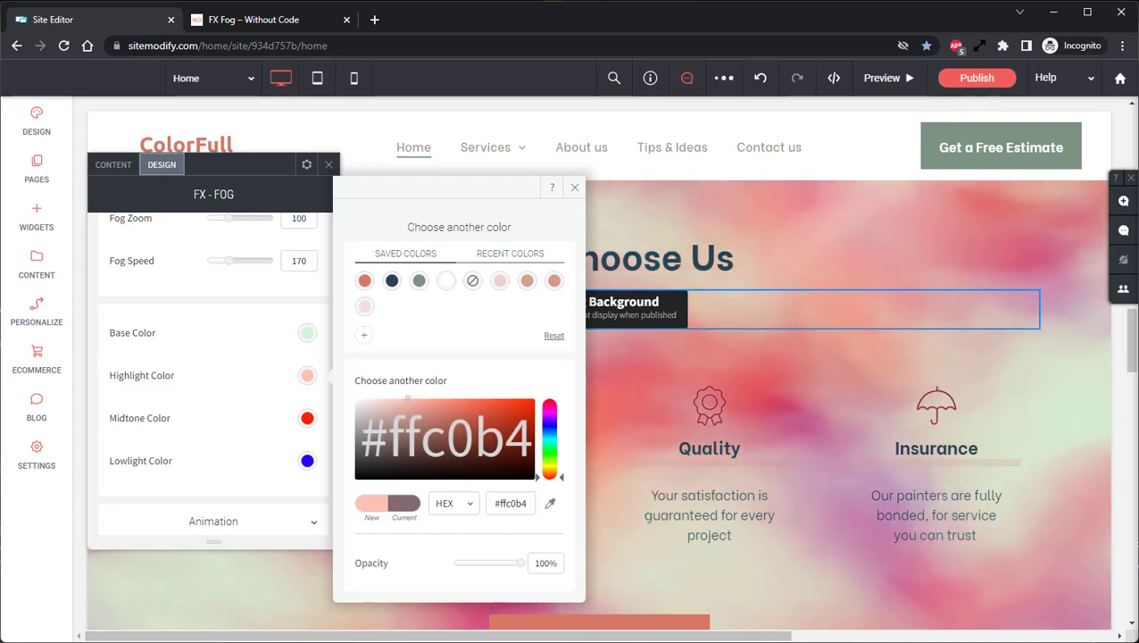
left_click(307, 417)
type("#ffddd8")
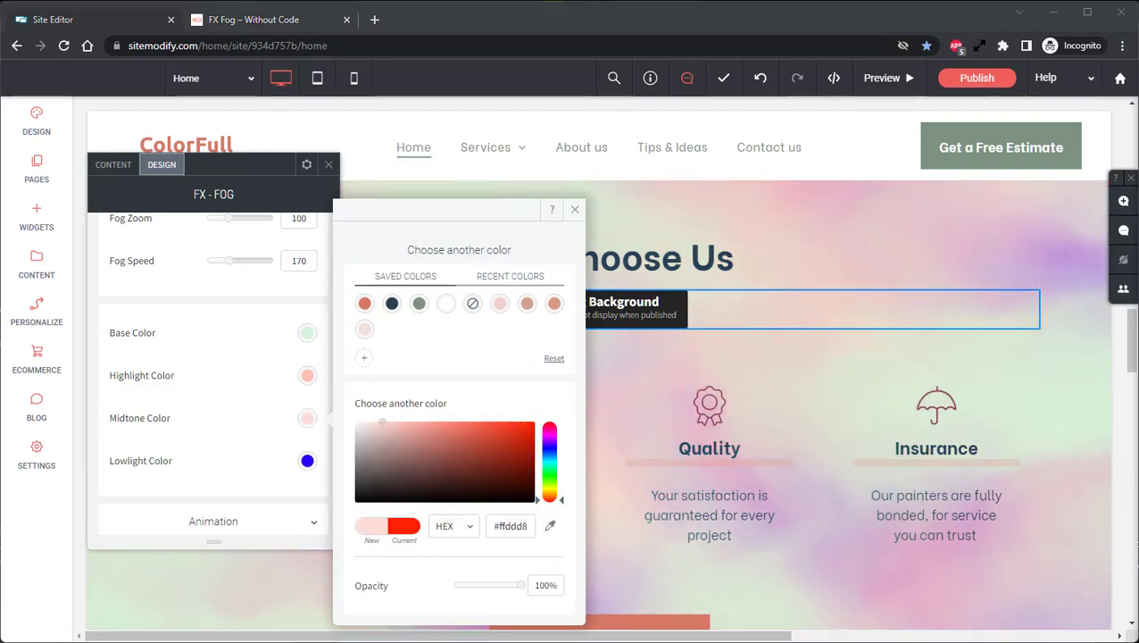
Step: Set the fog's lowlight color to #ff7979 and close the widget settings
left_click(307, 462)
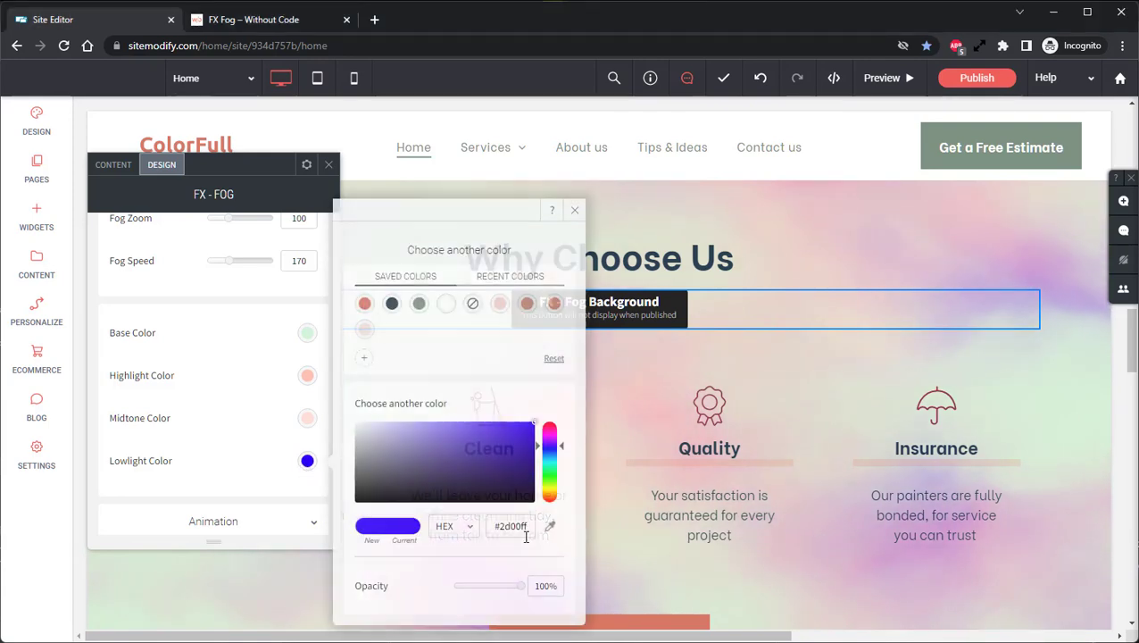
left_click_drag(530, 526, 488, 526)
type("#ff7979")
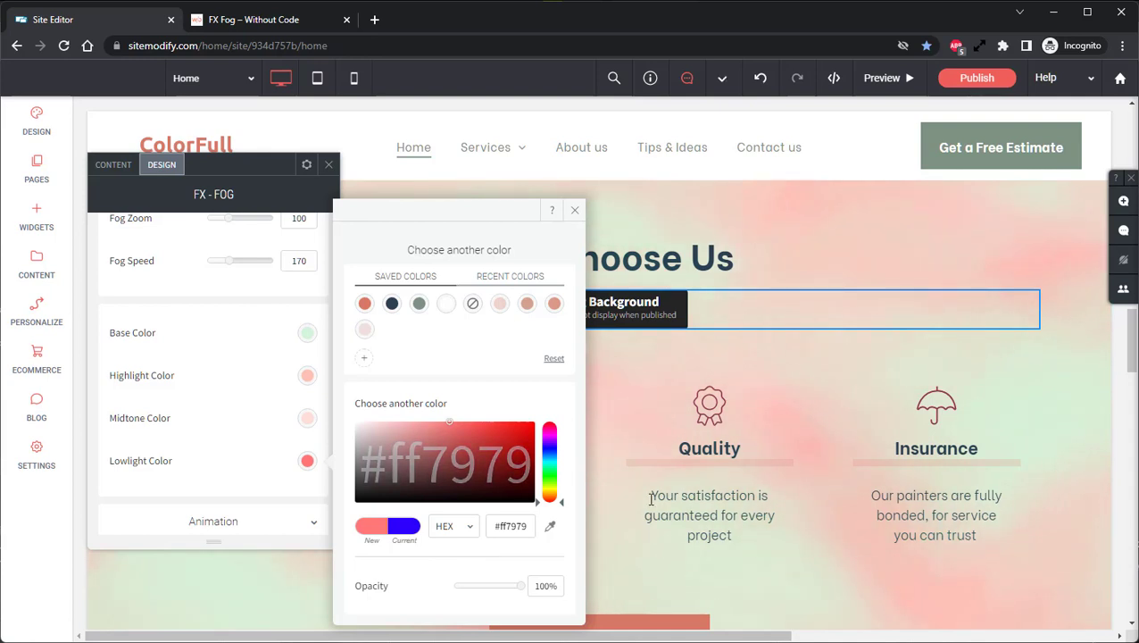
left_click(574, 210)
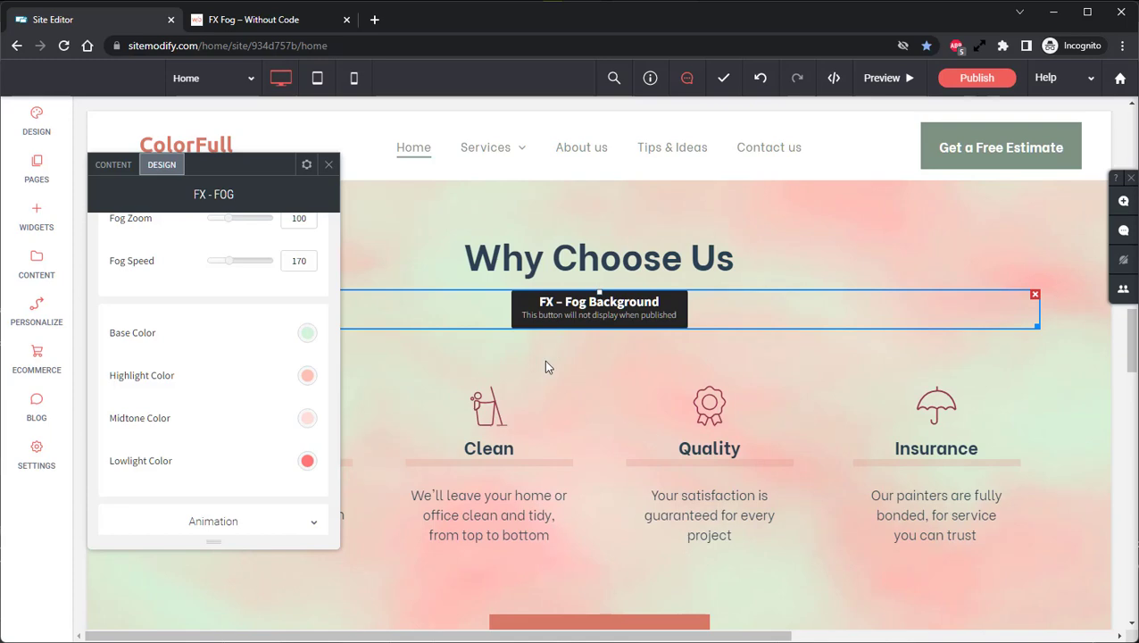
left_click(329, 164)
Step: Preview the site, copy its preview link and open that link in a new browser tab
left_click(880, 88)
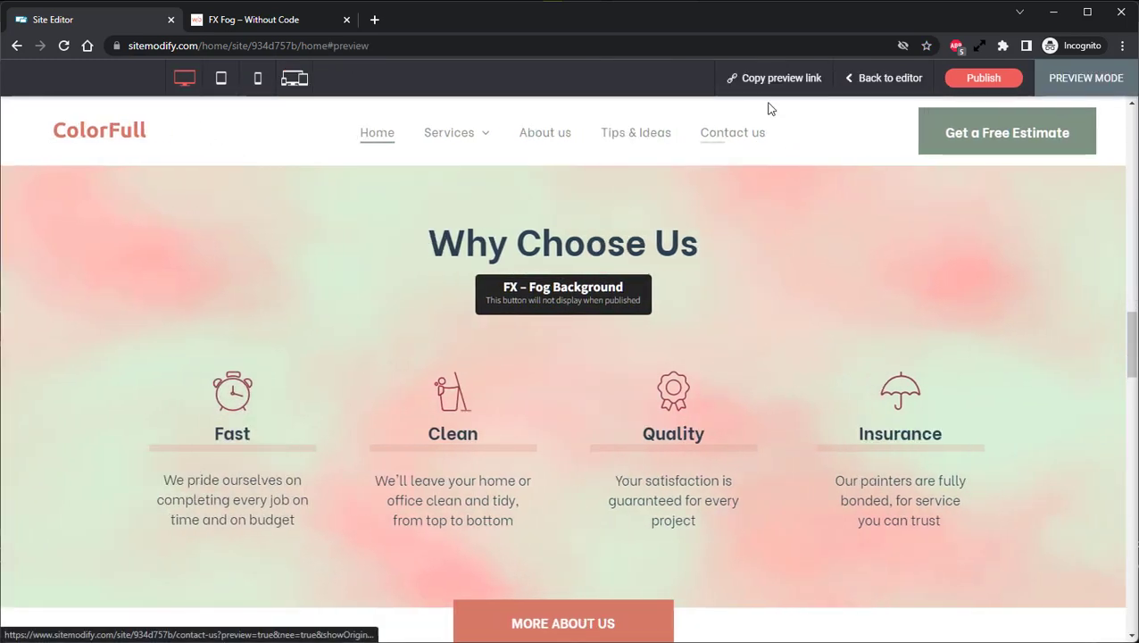
left_click(773, 80)
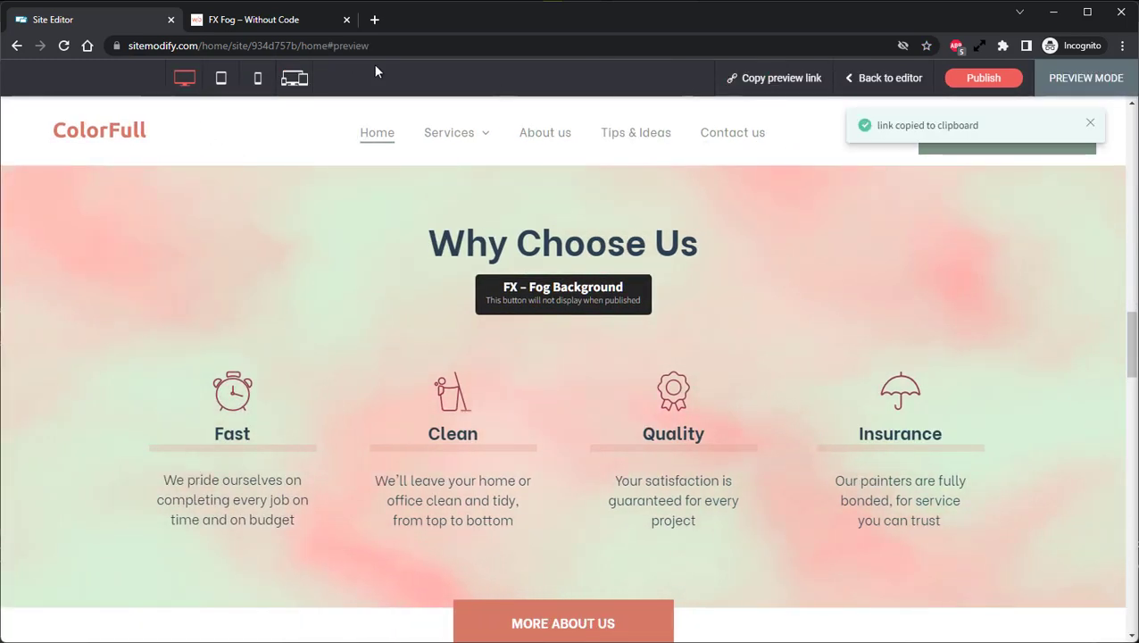
left_click(373, 20)
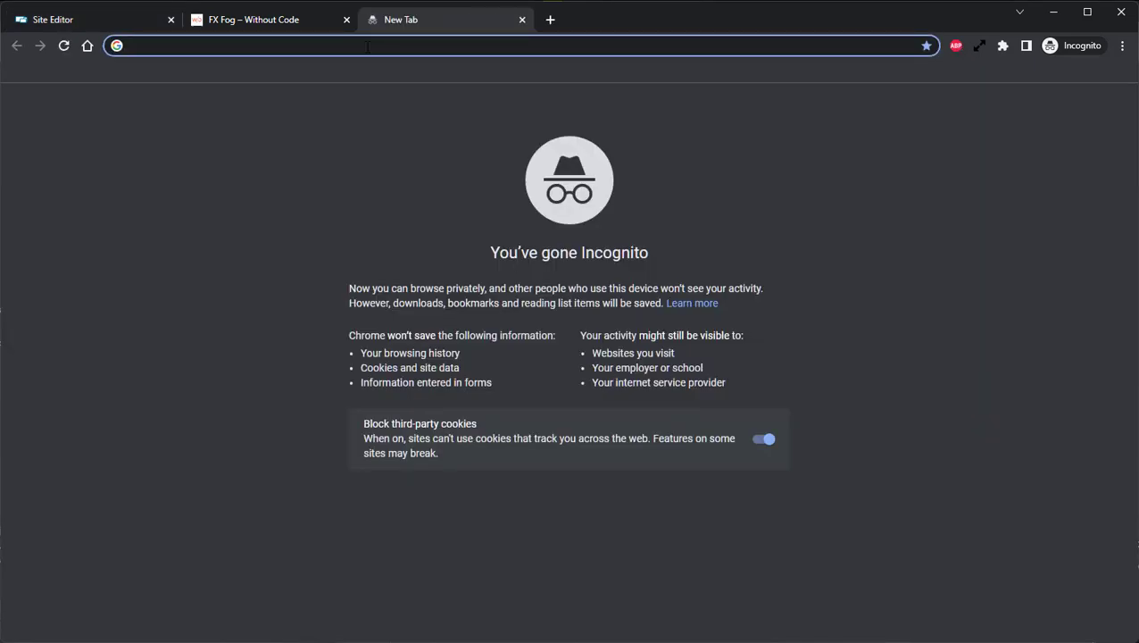
key("ctrl+v")
key("Return")
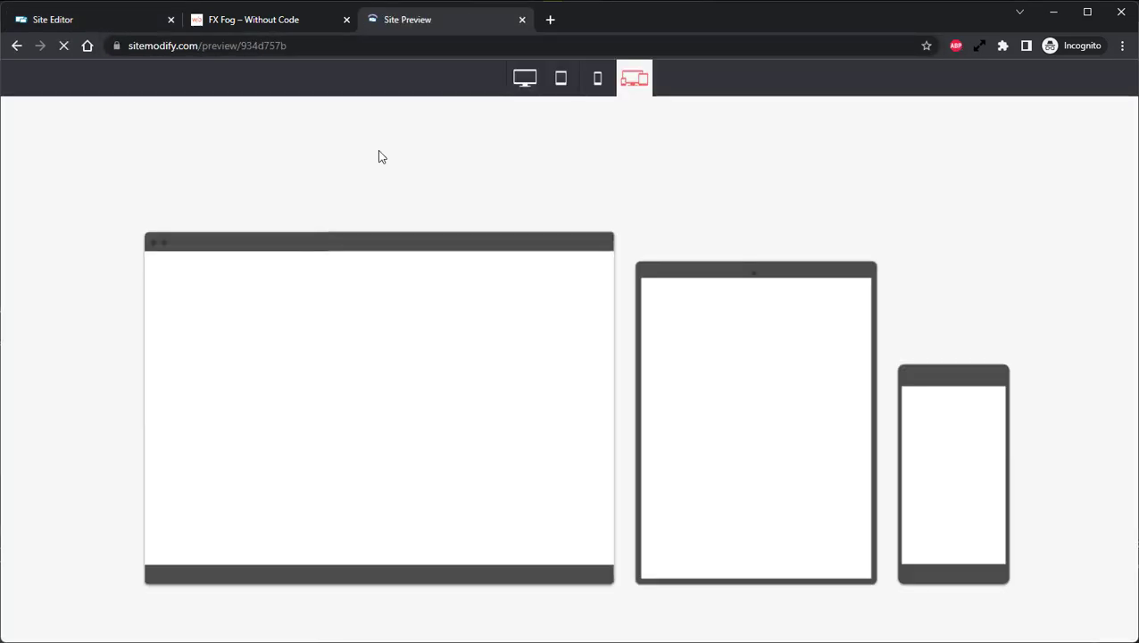
Step: Switch the site preview to desktop view and examine the fog background behind the "Why Choose Us" section
left_click(525, 78)
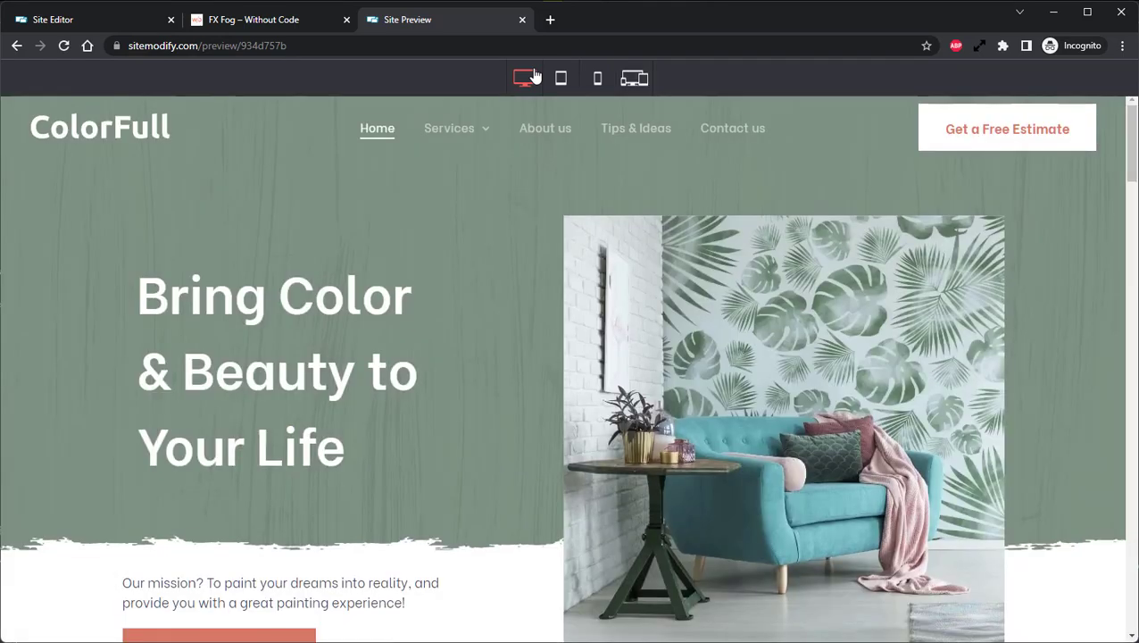
scroll(600, 225, "down", 15)
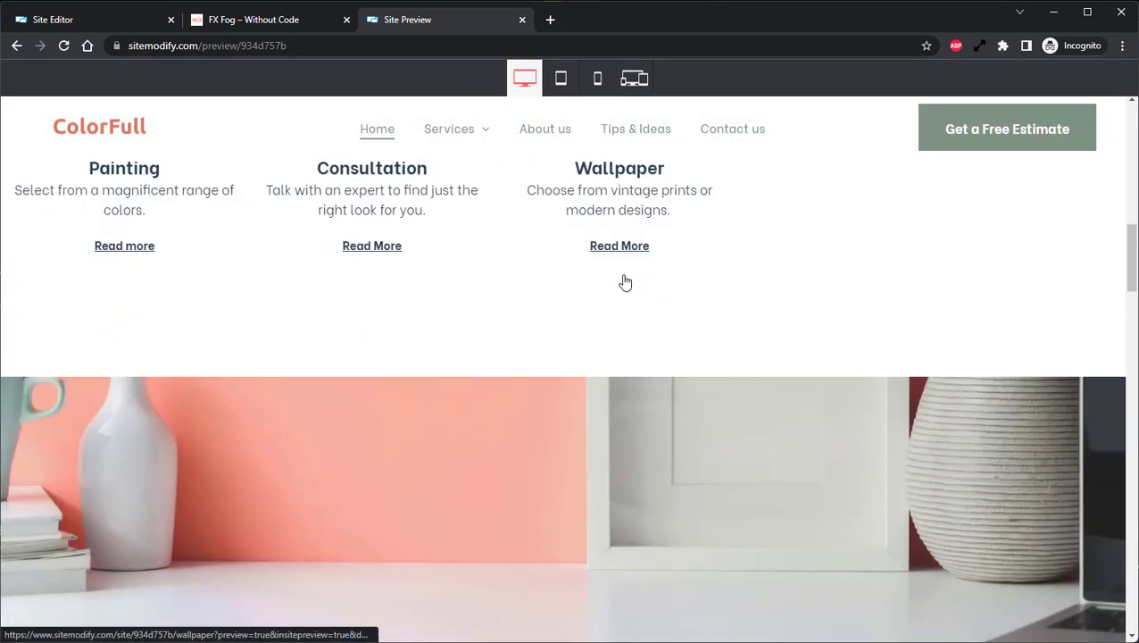
scroll(629, 296, "down", 1)
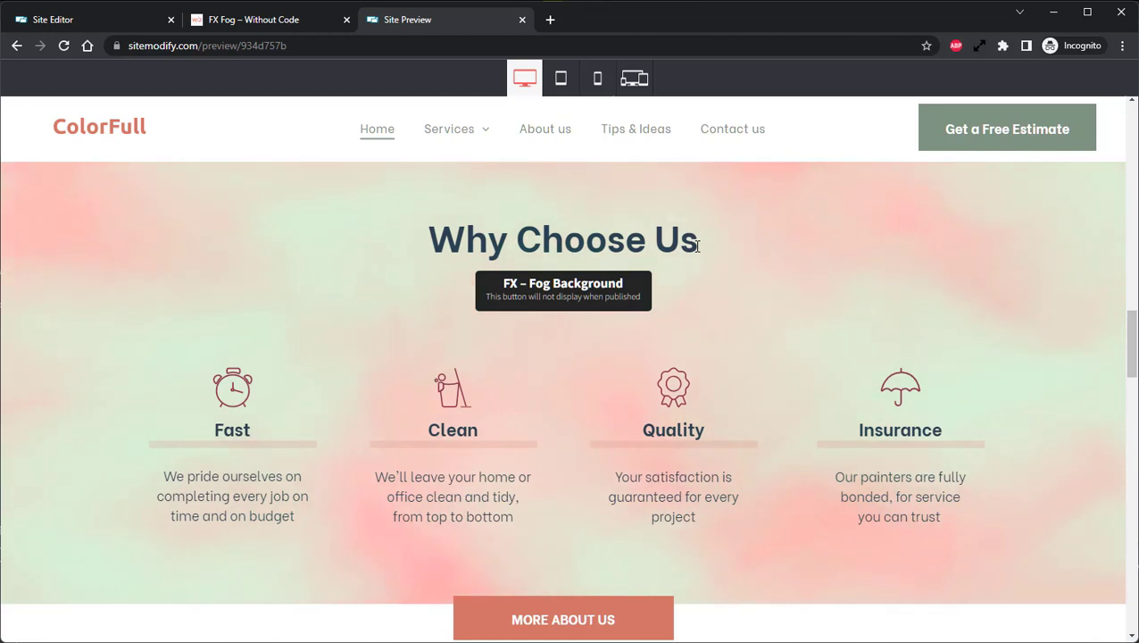
Step: Return from the preview to the site editor and open the animation options of the "Why Choose Us" row
left_click(89, 20)
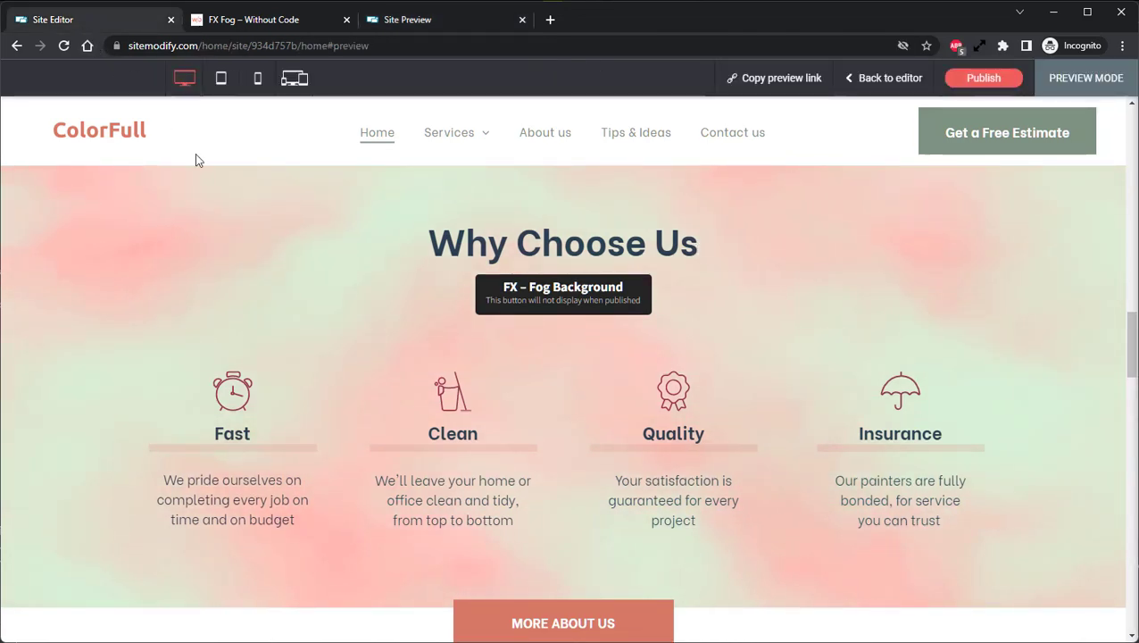
left_click(857, 81)
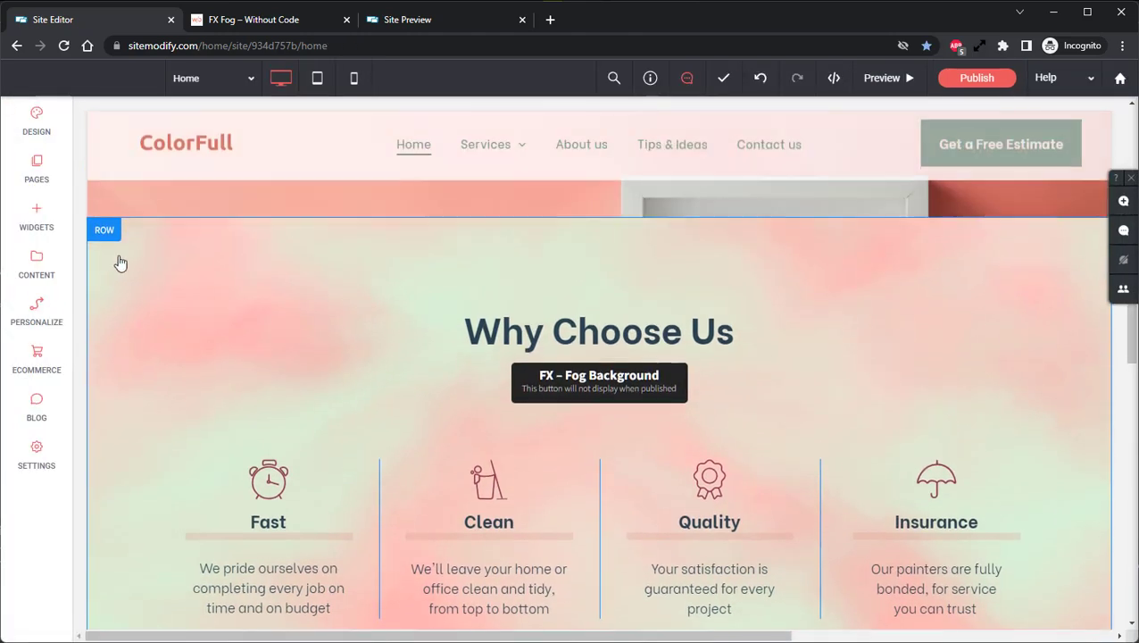
left_click(103, 231)
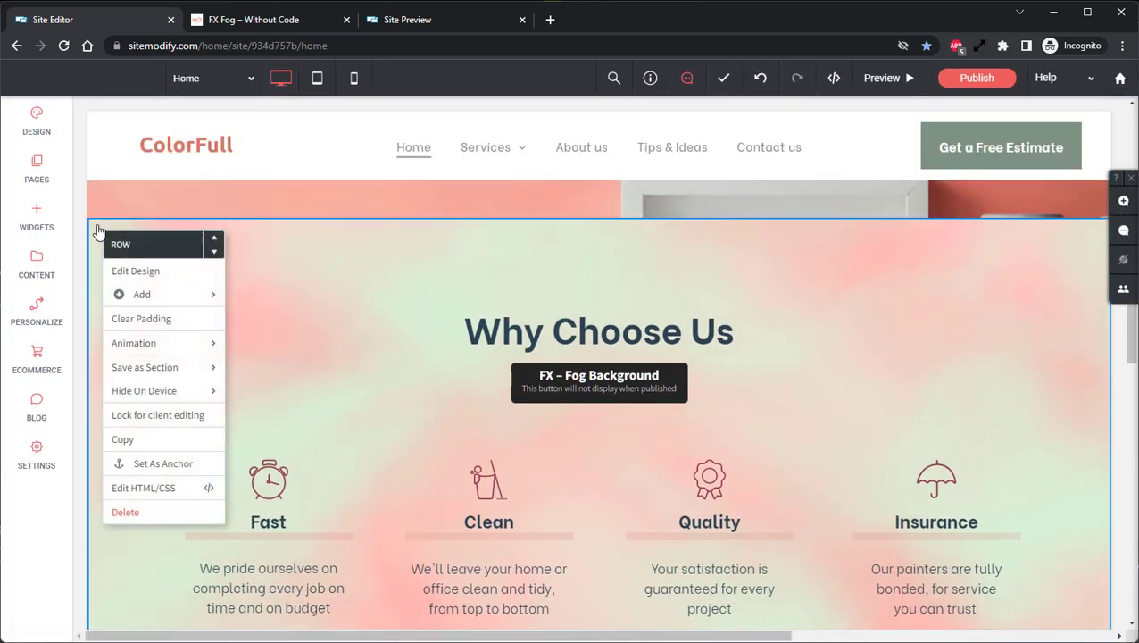
mouse_move(191, 341)
mouse_move(308, 349)
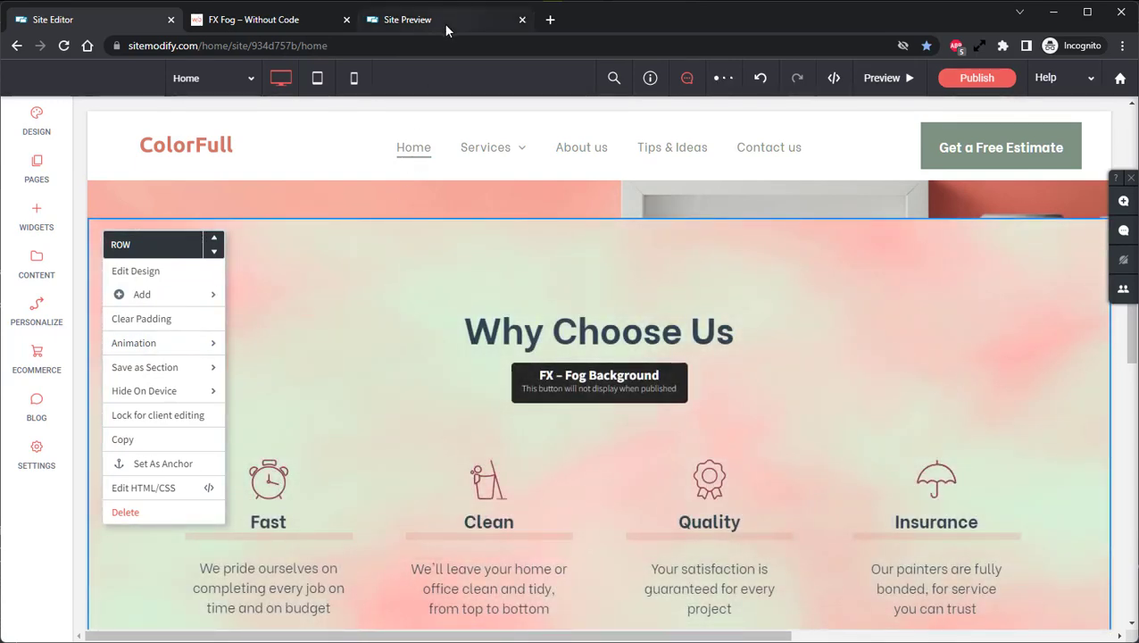
Step: Reload the separate site preview, show it in desktop view and recheck the "Why Choose Us" section with its fog background
left_click(446, 27)
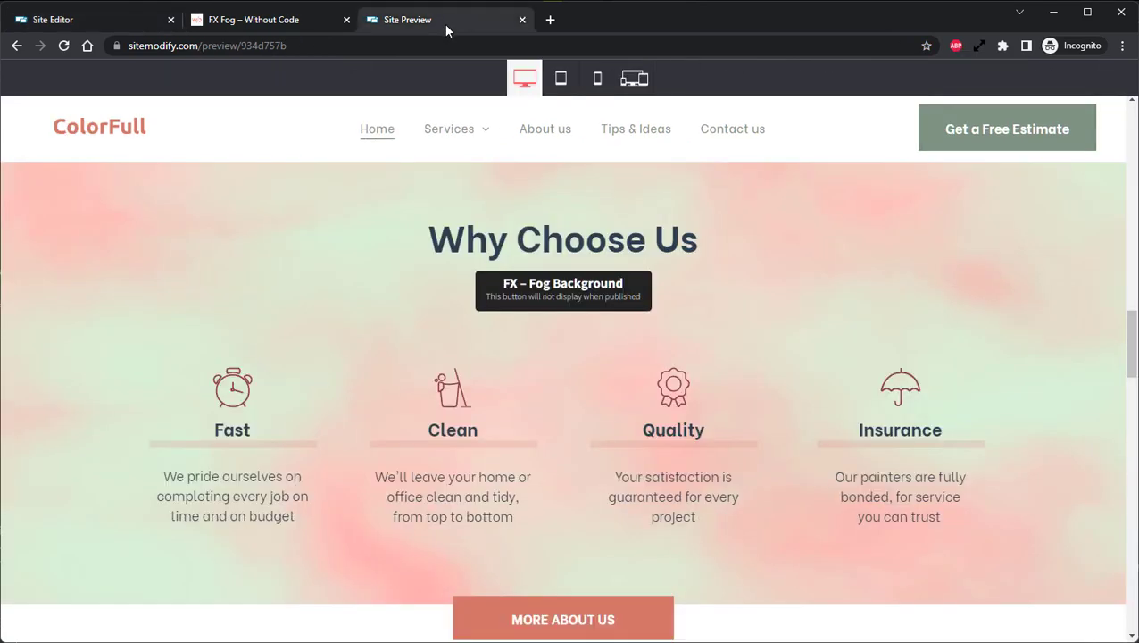
left_click(65, 45)
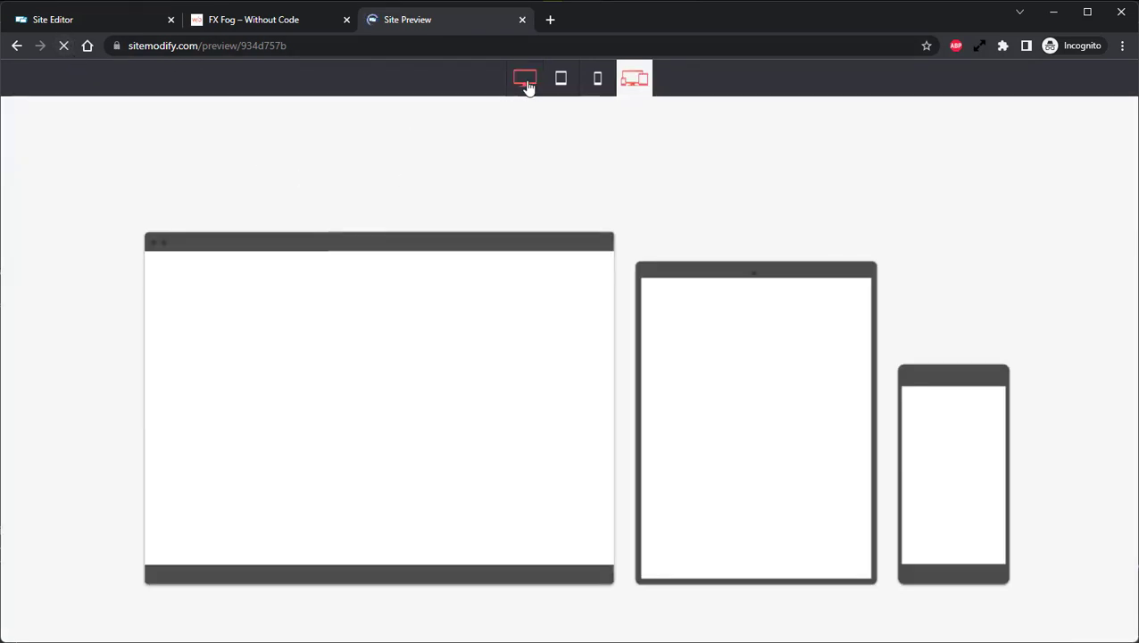
left_click(526, 81)
scroll(825, 185, "down", 5)
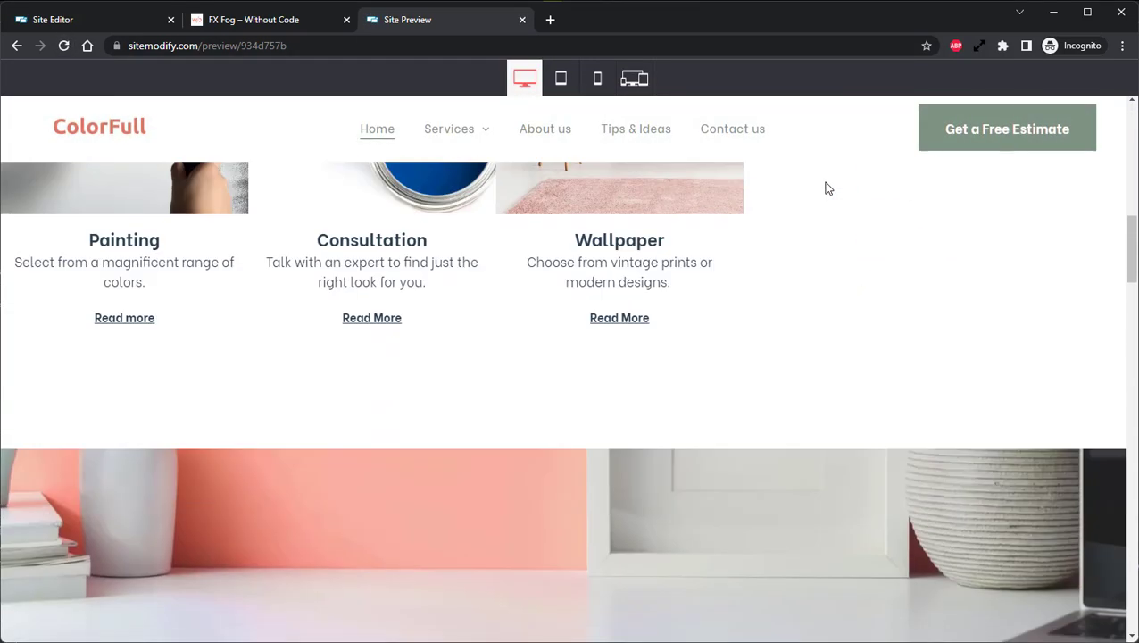
scroll(827, 187, "down", 8)
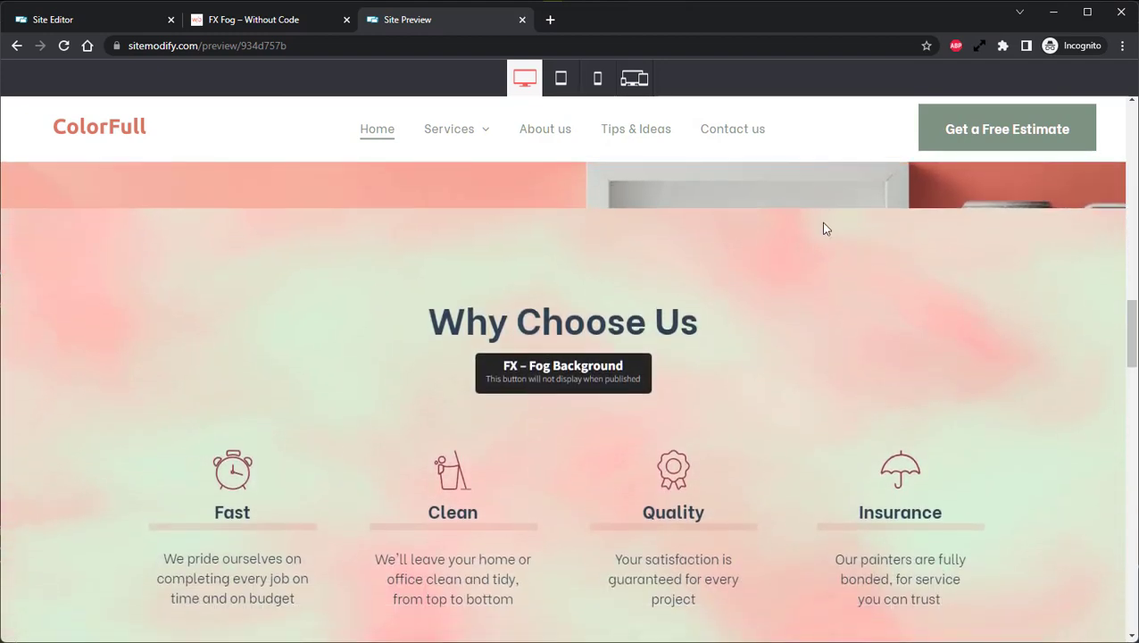
scroll(823, 234, "down", 1)
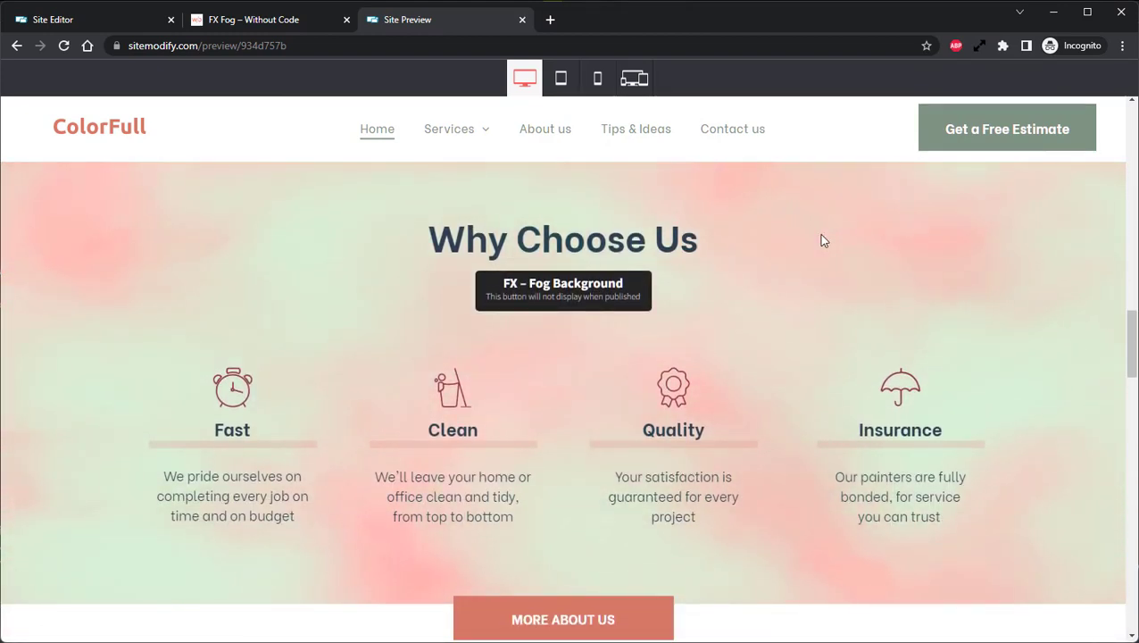